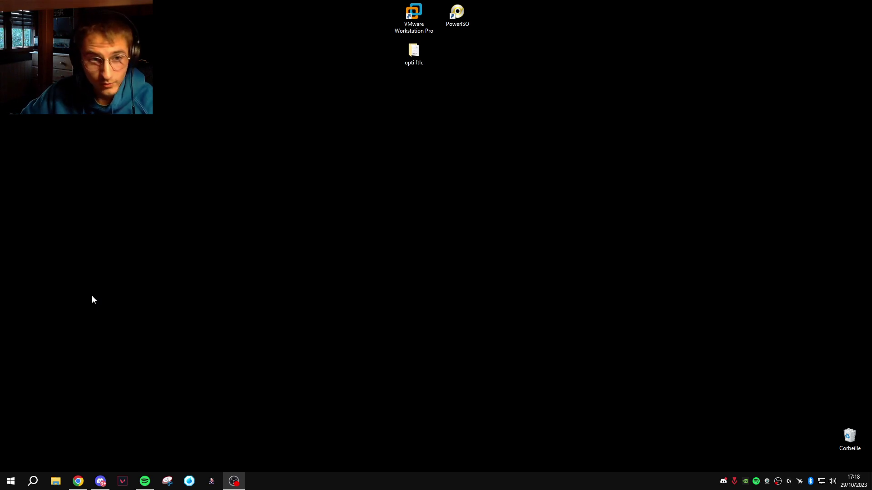
Download the 'RAM Opti Fortlc (2).7z' archive from the 1fichier link to the desktop and close Chrome
{"action": "left_click", "coordinate": [78, 480]}
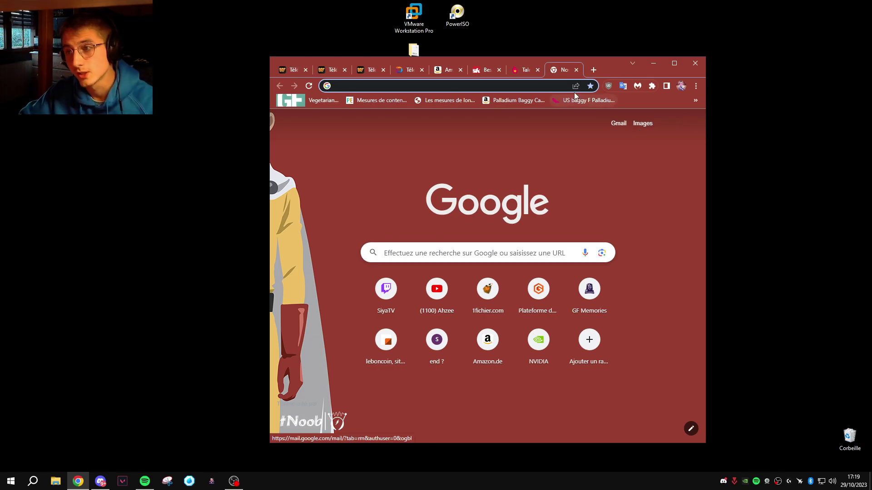
{"action": "left_click", "coordinate": [447, 88]}
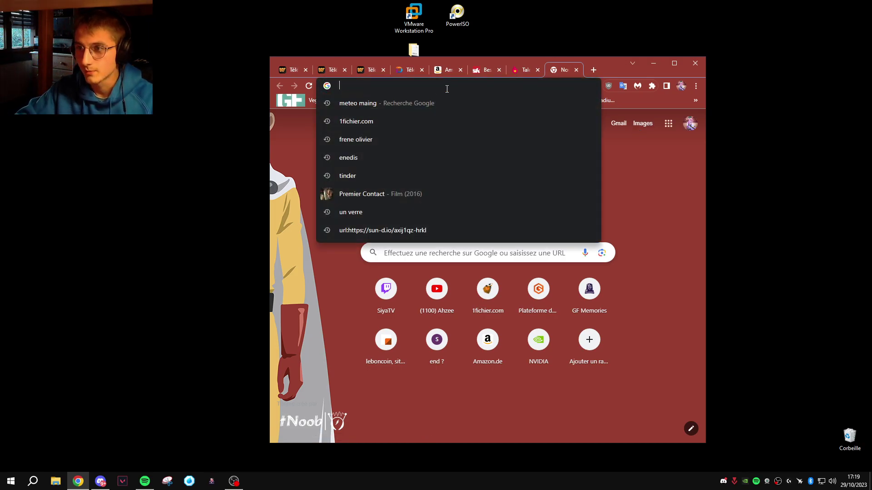
{"action": "key", "text": "Return"}
{"action": "mouse_move", "coordinate": [621, 103]}
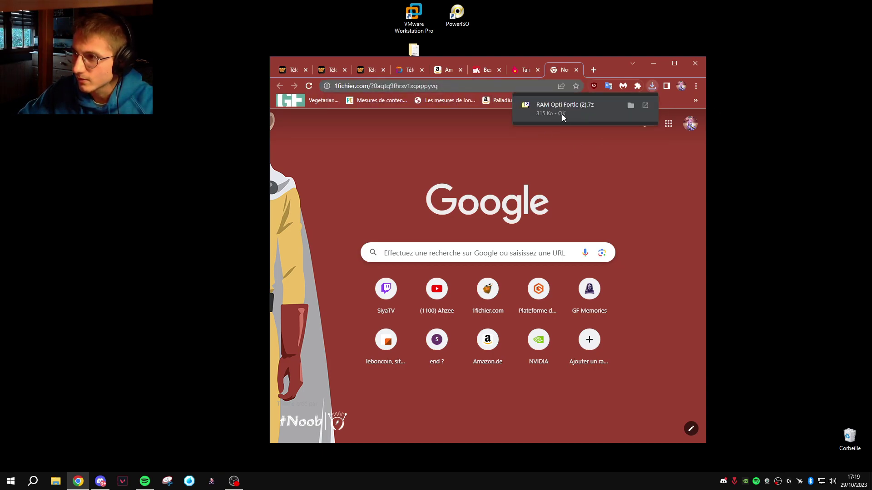
{"action": "left_click_drag", "start_coordinate": [560, 107], "coordinate": [361, 225]}
{"action": "left_click", "coordinate": [695, 63]}
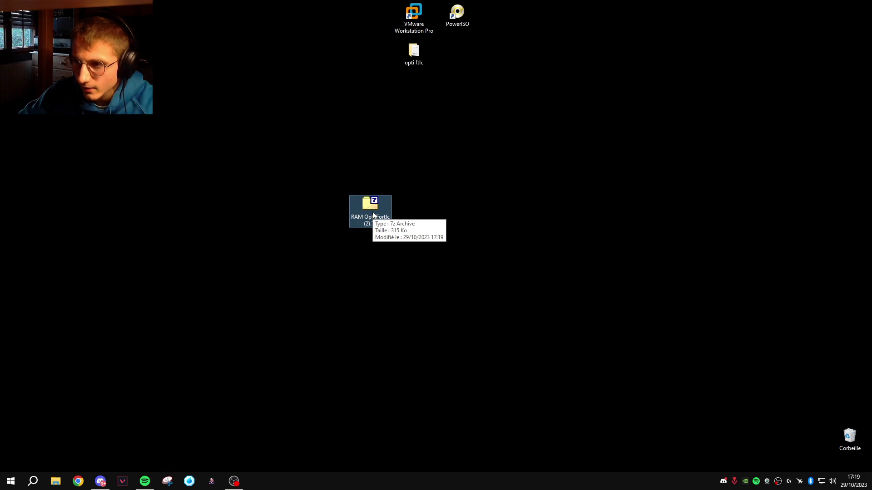
Extract the .7z archive right on the desktop with 7-Zip's Extraire ici
{"action": "right_click", "coordinate": [368, 207]}
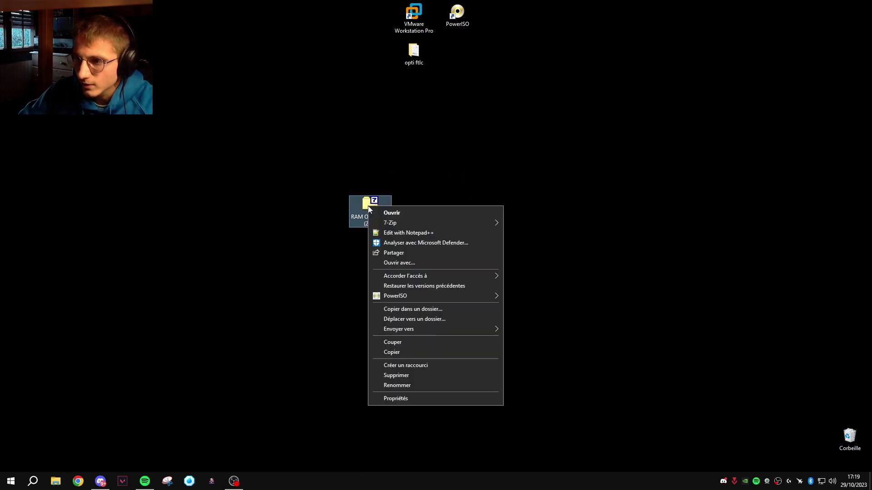
{"action": "mouse_move", "coordinate": [442, 223]}
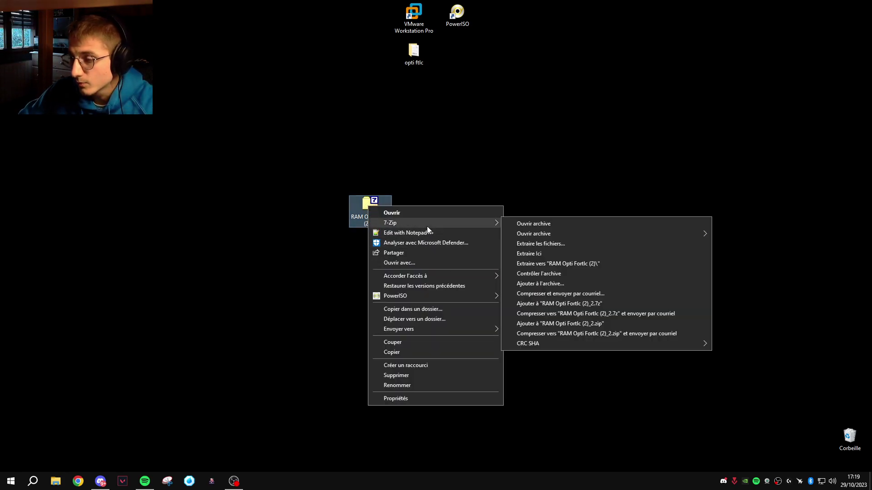
{"action": "left_click", "coordinate": [553, 253]}
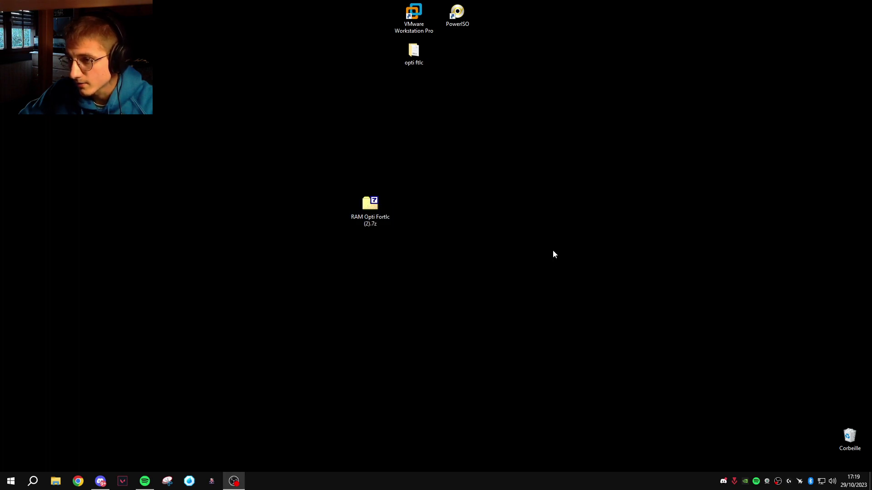
Rearrange the desktop icons and open the extracted RAM Opti Fortlc folder
{"action": "left_click_drag", "start_coordinate": [10, 126], "coordinate": [449, 248]}
{"action": "left_click_drag", "start_coordinate": [370, 207], "coordinate": [21, 131]}
{"action": "left_click_drag", "start_coordinate": [451, 251], "coordinate": [412, 217]}
{"action": "left_click", "coordinate": [461, 215]}
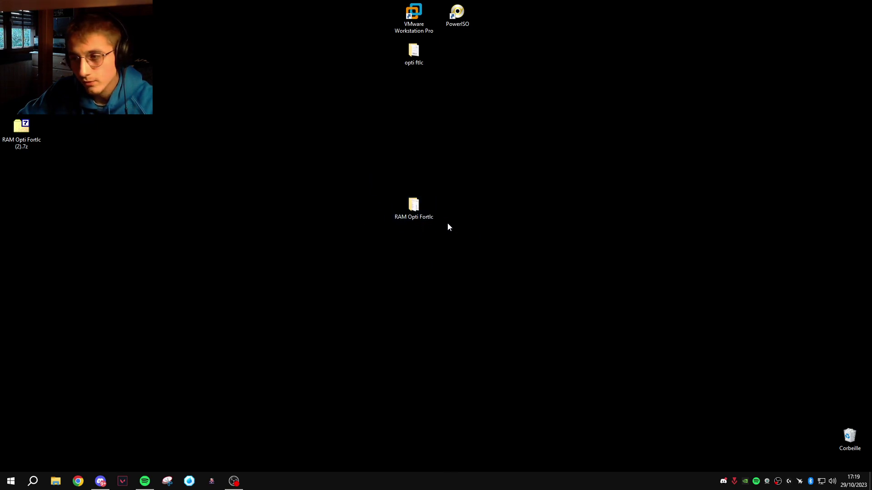
{"action": "double_click", "coordinate": [414, 208]}
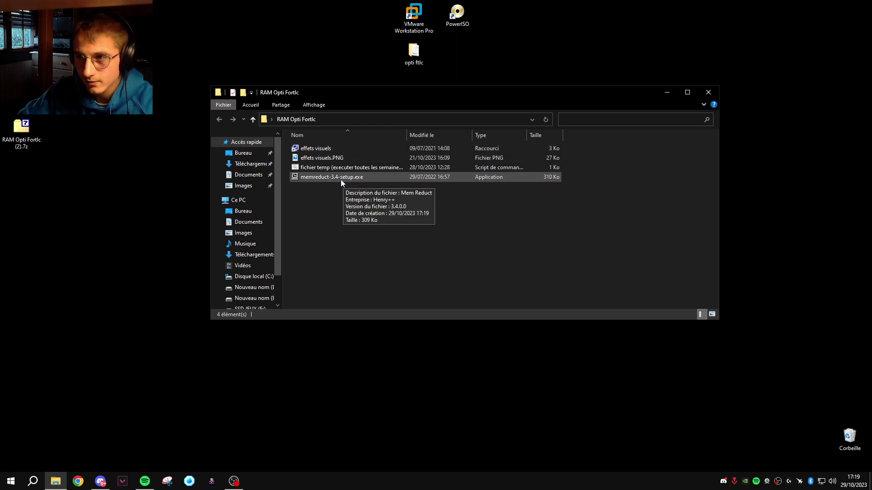
Set custom visual effects keeping only icon thumbnails and smoothed screen fonts, and apply
{"action": "double_click", "coordinate": [317, 150]}
{"action": "left_click_drag", "start_coordinate": [279, 113], "coordinate": [576, 98]}
{"action": "left_click_drag", "start_coordinate": [504, 99], "coordinate": [566, 94]}
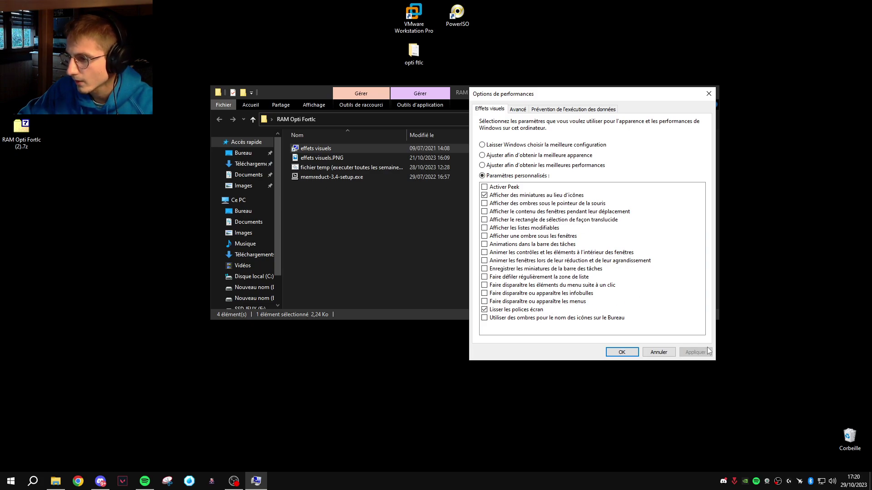
{"action": "left_click", "coordinate": [621, 352]}
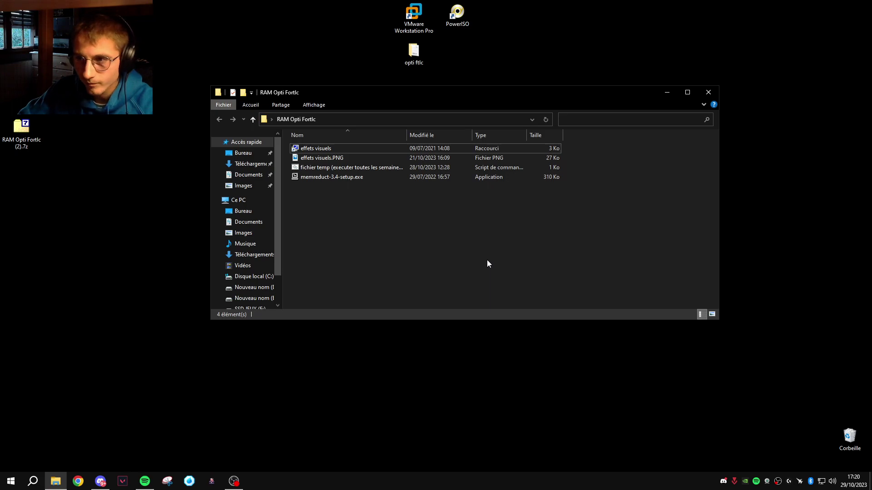
Run the 'fichier temp' cleanup script as administrator and dismiss its finished console
{"action": "left_click", "coordinate": [347, 169]}
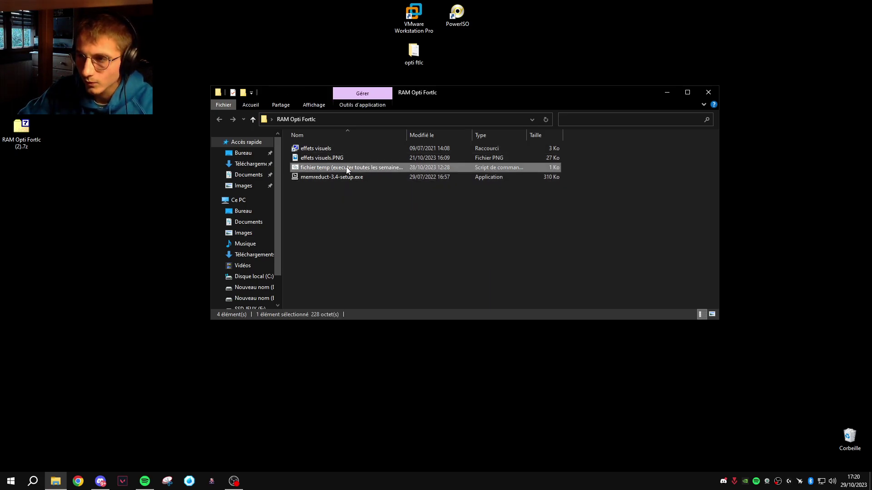
{"action": "right_click", "coordinate": [311, 167]}
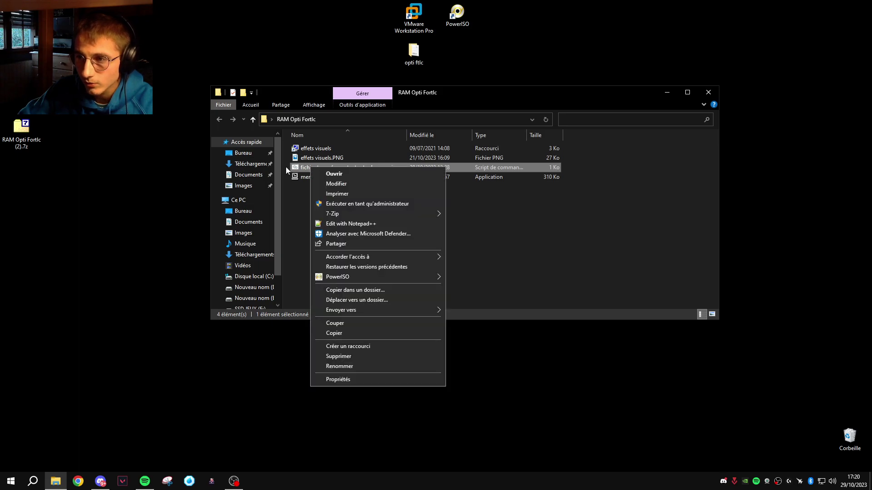
{"action": "left_click", "coordinate": [364, 204]}
{"action": "left_click_drag", "start_coordinate": [232, 20], "coordinate": [518, 91]}
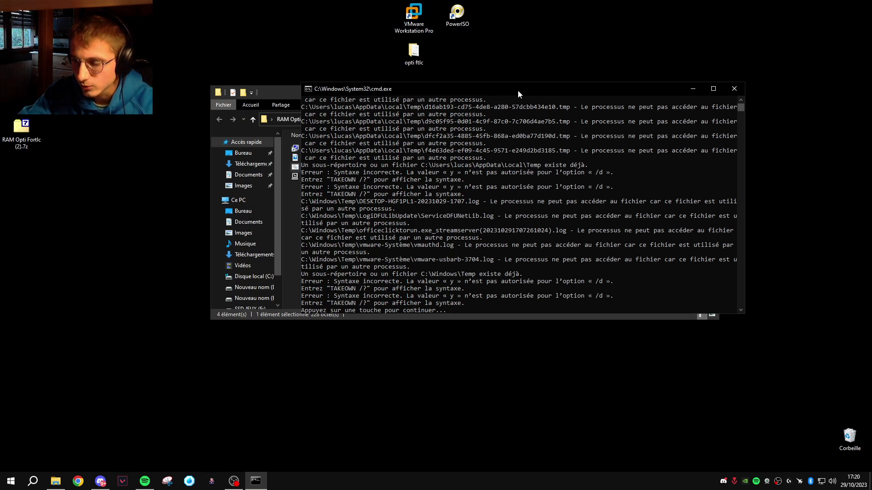
{"action": "key", "text": "Return"}
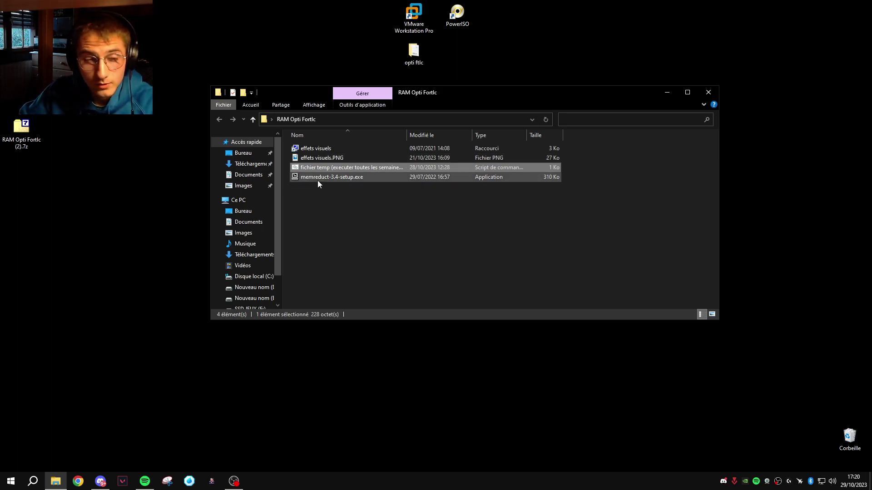
Confirm background apps are off via the 'arrière-plan' Settings search, then close Settings and the folder window
{"action": "left_click", "coordinate": [11, 481]}
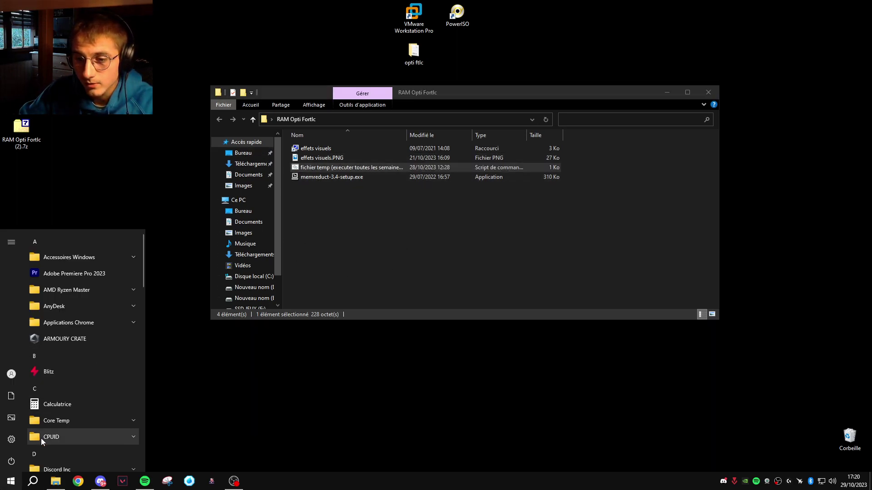
{"action": "left_click", "coordinate": [13, 440]}
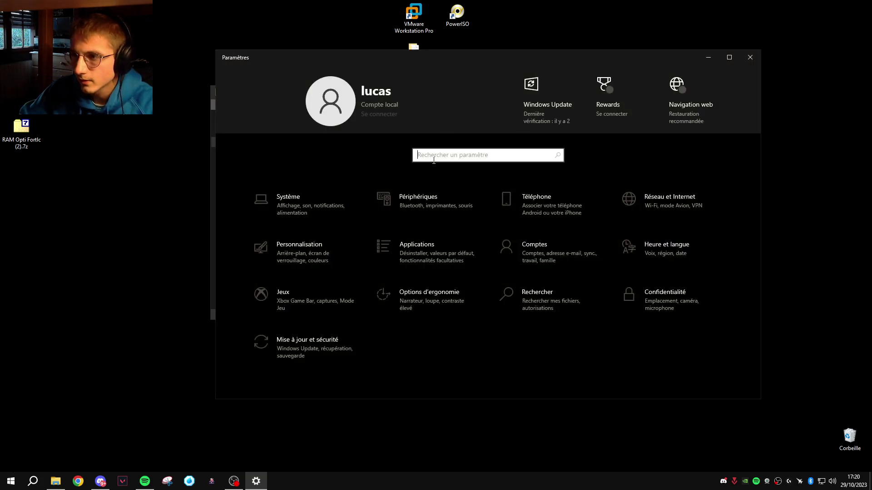
{"action": "type", "text": "arri"}
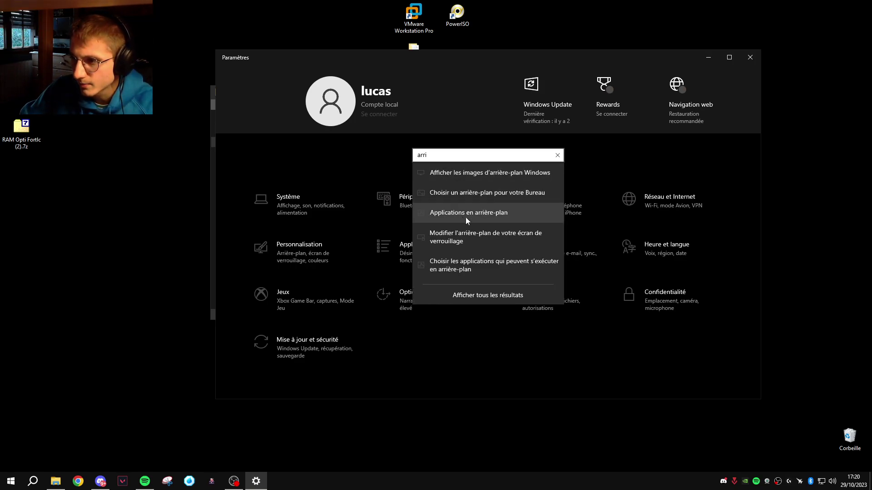
{"action": "left_click", "coordinate": [454, 214]}
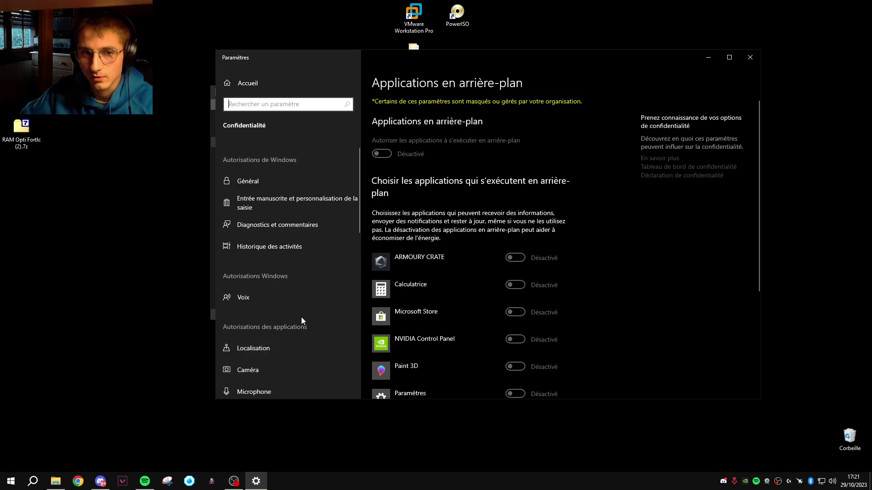
{"action": "scroll", "coordinate": [301, 319], "scroll_direction": "down", "scroll_amount": 3}
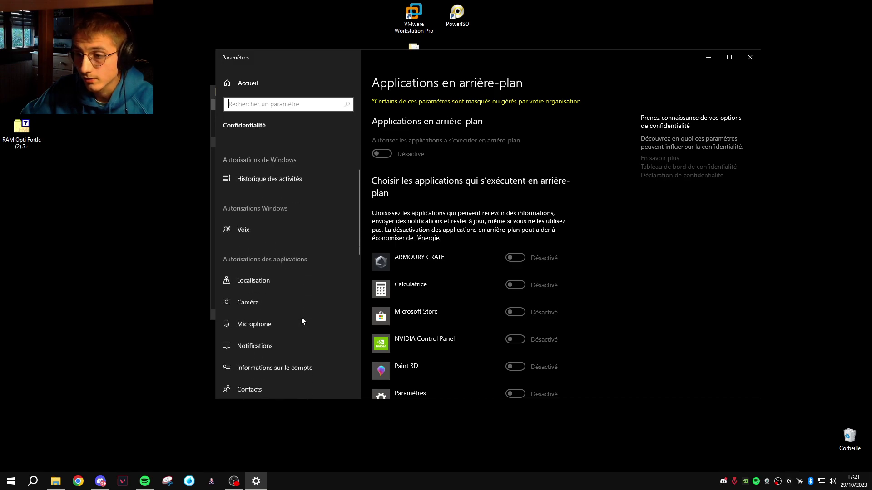
{"action": "scroll", "coordinate": [301, 317], "scroll_direction": "down", "scroll_amount": 12}
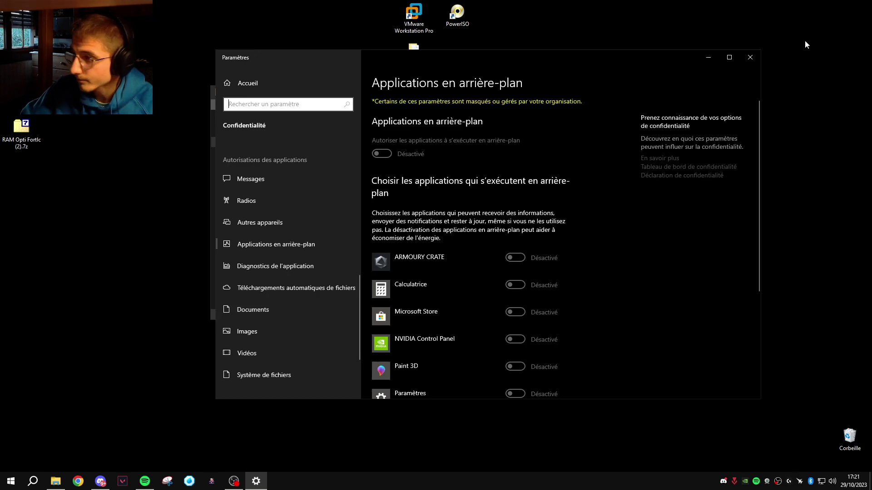
{"action": "left_click", "coordinate": [750, 57]}
{"action": "left_click", "coordinate": [708, 92]}
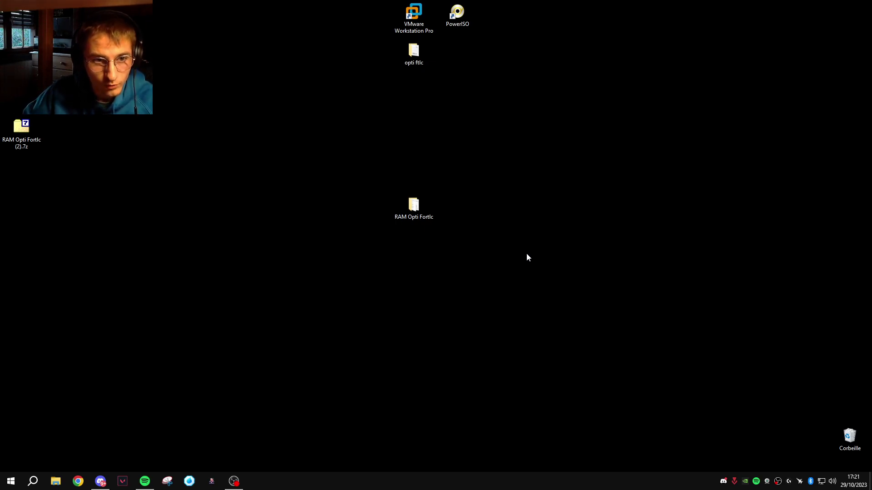
Open Task Manager in its detailed view on the Démarrage startup tab
{"action": "key", "text": "super"}
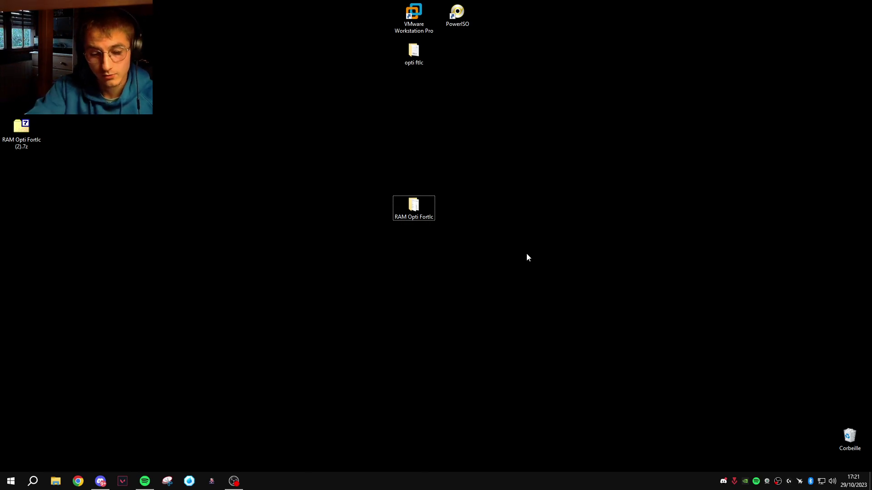
{"action": "key", "text": "ctrl+shift+Escape"}
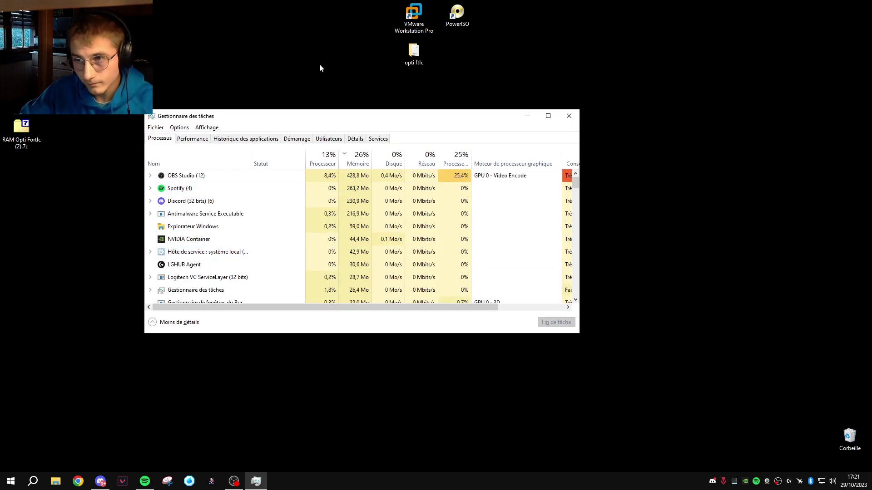
{"action": "left_click", "coordinate": [165, 322]}
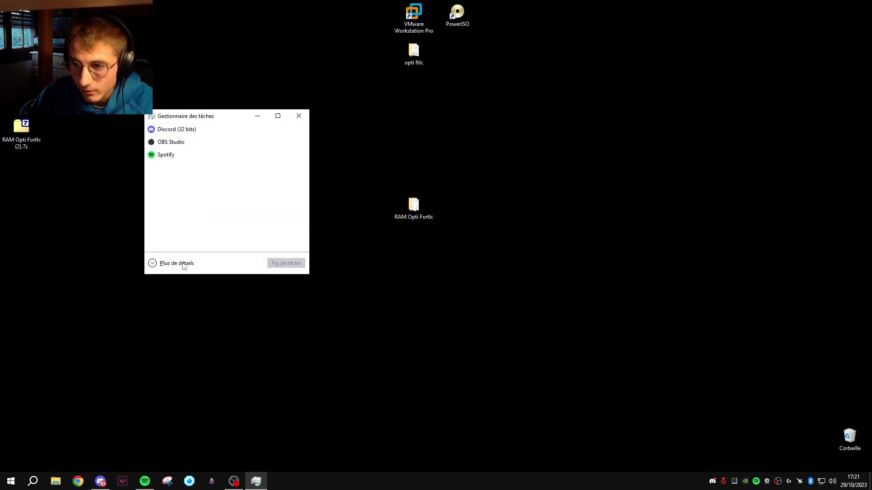
{"action": "left_click", "coordinate": [159, 264]}
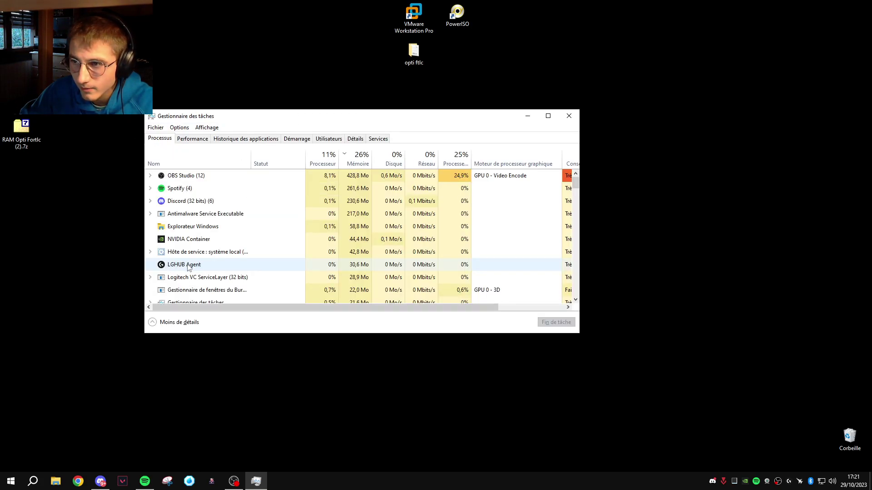
{"action": "left_click", "coordinate": [299, 139]}
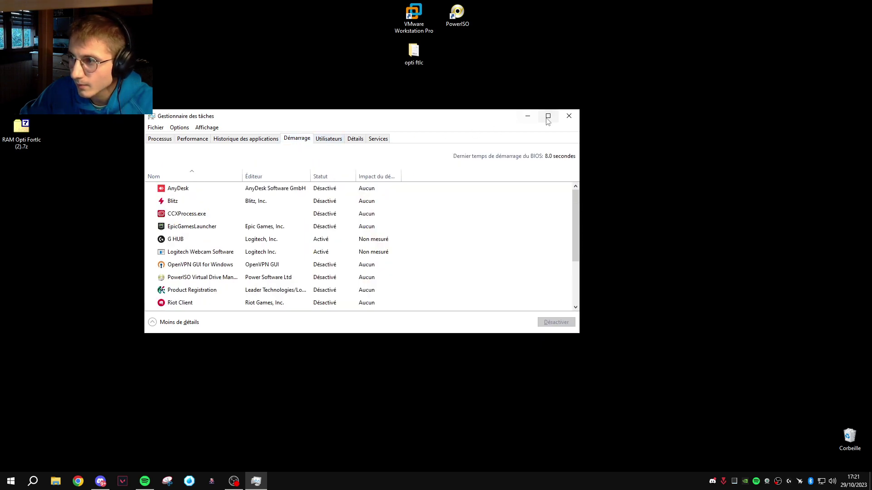
{"action": "left_click_drag", "start_coordinate": [543, 112], "coordinate": [542, 113]}
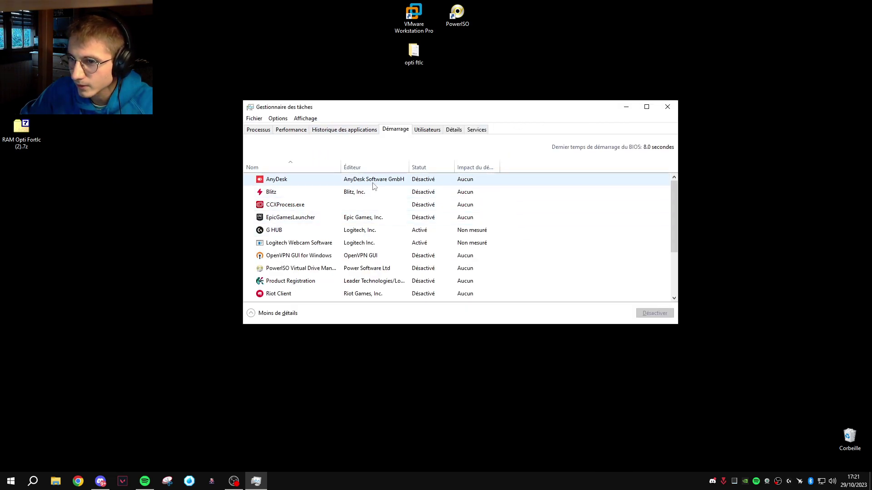
Review the mostly Désactivé startup entries, glance at memory performance, and close Task Manager
{"action": "left_click", "coordinate": [298, 184]}
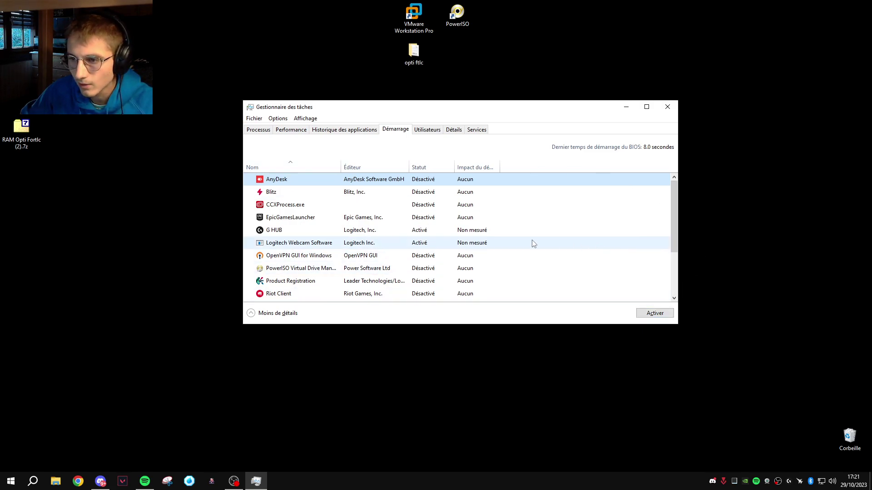
{"action": "scroll", "coordinate": [499, 245], "scroll_direction": "down", "scroll_amount": 2}
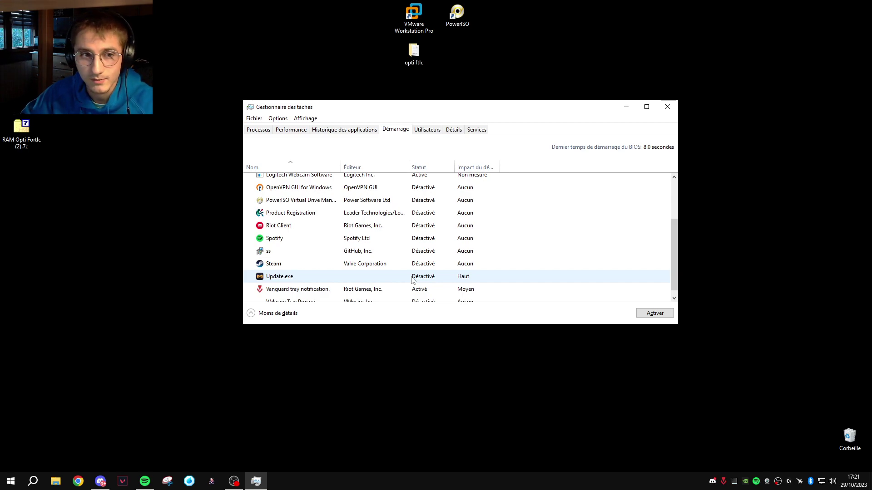
{"action": "key", "text": "Home"}
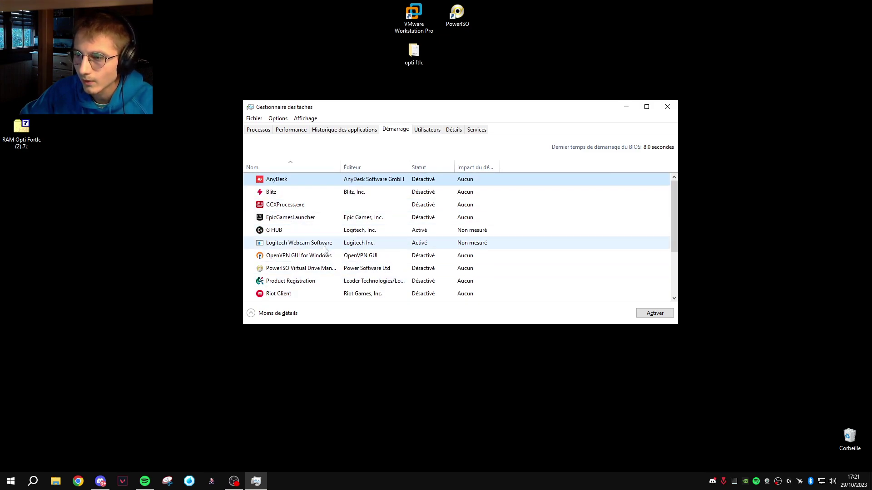
{"action": "scroll", "coordinate": [309, 227], "scroll_direction": "down", "scroll_amount": 2}
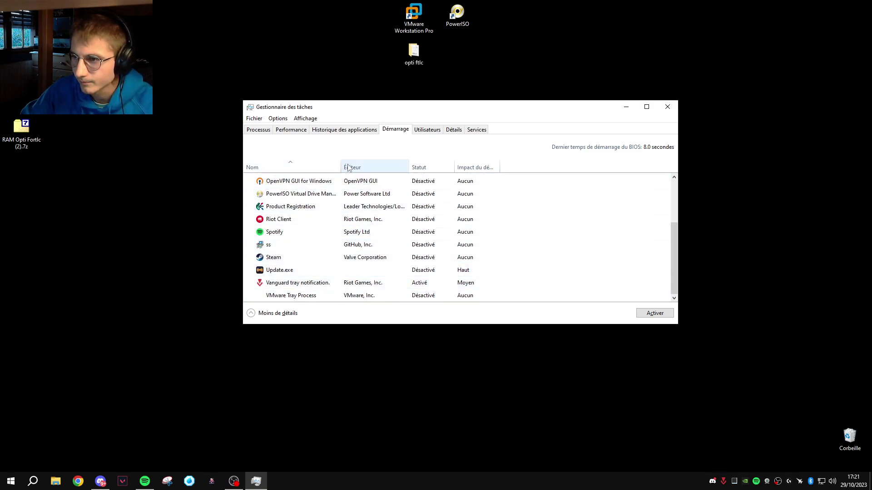
{"action": "scroll", "coordinate": [353, 212], "scroll_direction": "up", "scroll_amount": 2}
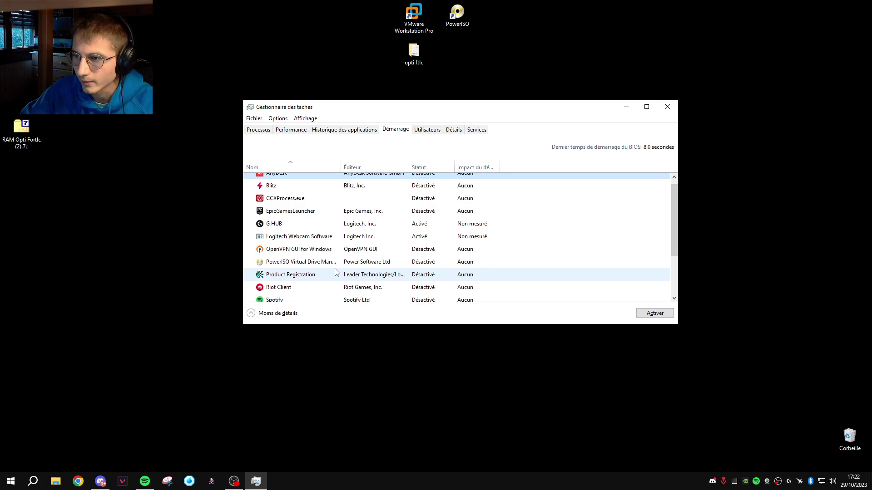
{"action": "left_click", "coordinate": [287, 131]}
{"action": "left_click", "coordinate": [668, 107]}
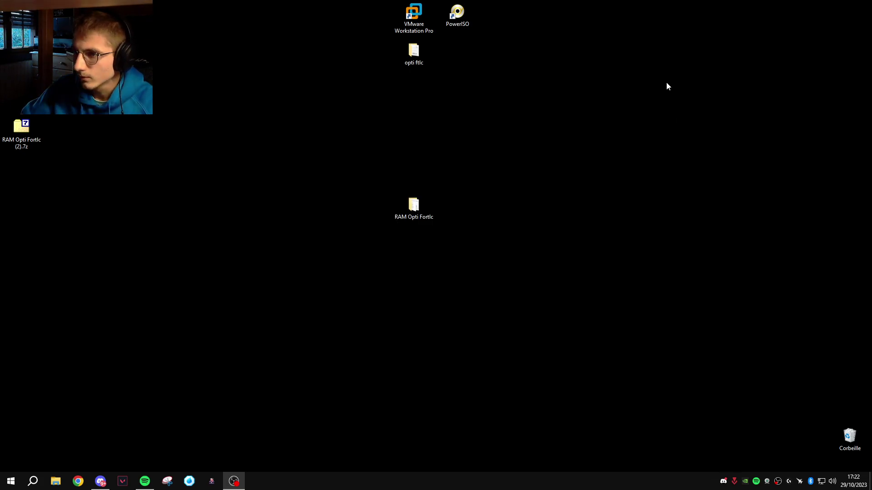
Install Mem Reduct 3.4 from memreduct-3.4-setup.exe with default location, accepting the language pack update
{"action": "double_click", "coordinate": [425, 209]}
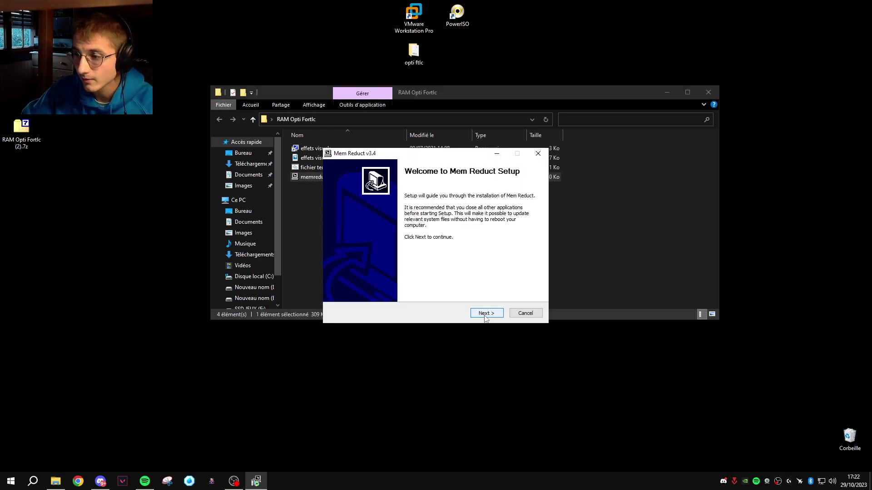
{"action": "left_click", "coordinate": [485, 313]}
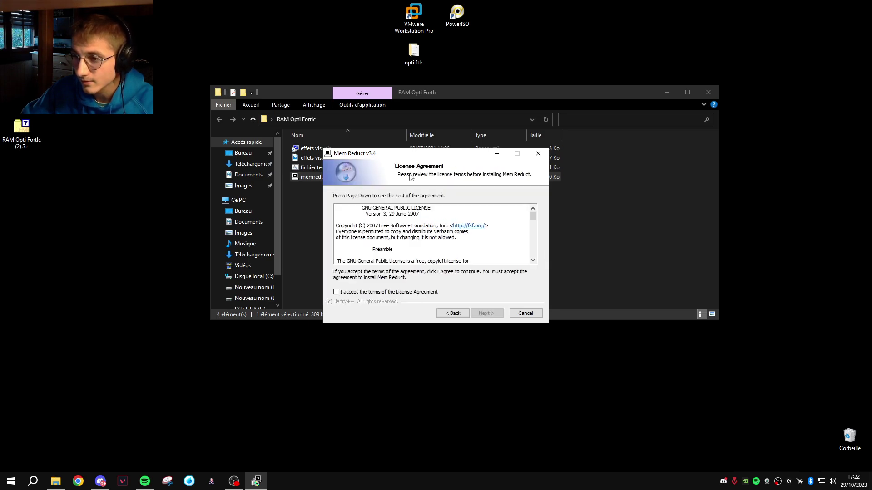
{"action": "left_click", "coordinate": [336, 292]}
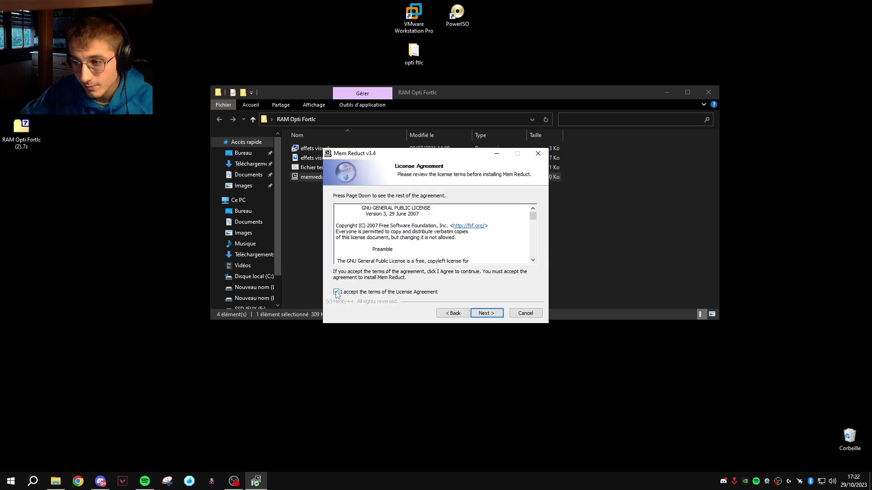
{"action": "left_click", "coordinate": [486, 313]}
{"action": "left_click", "coordinate": [487, 313]}
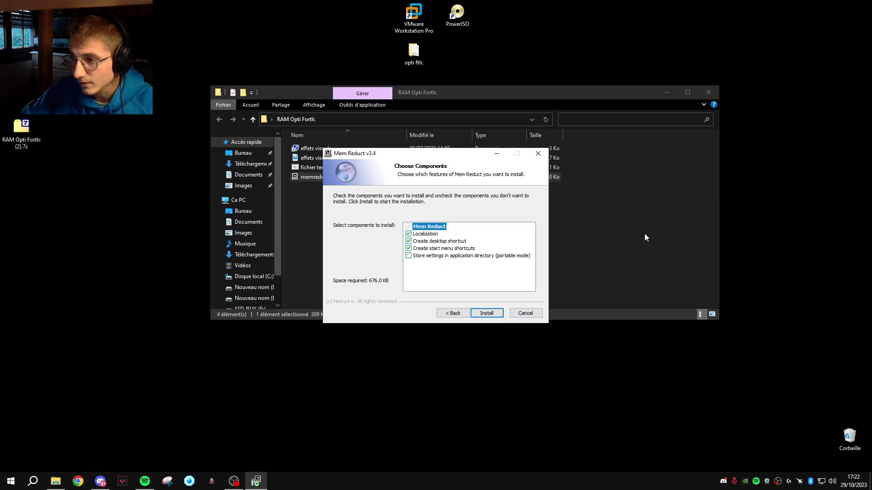
{"action": "left_click", "coordinate": [487, 315]}
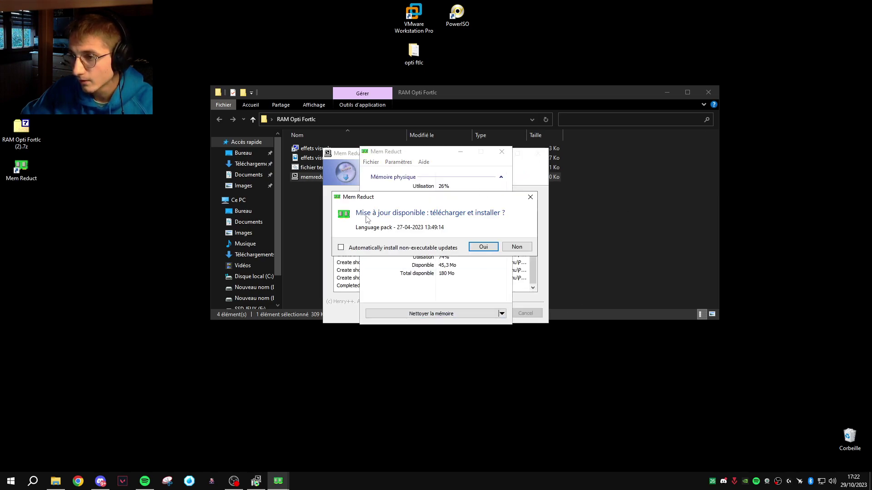
{"action": "left_click", "coordinate": [490, 246]}
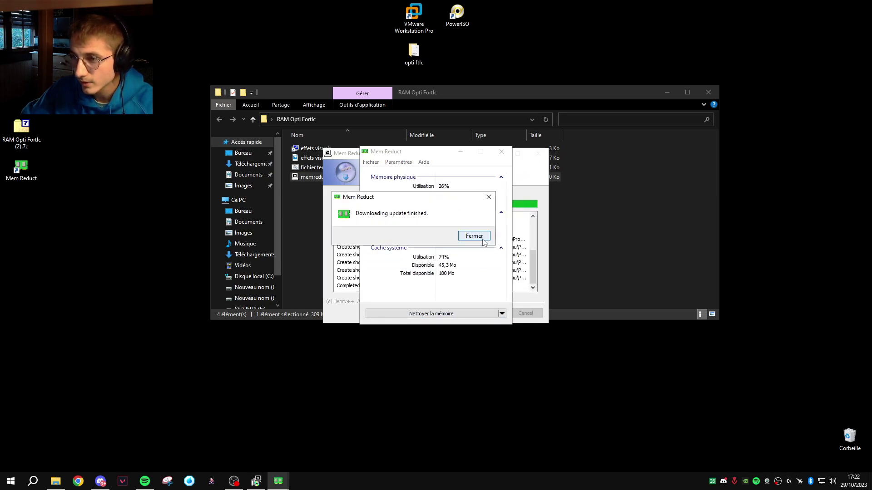
{"action": "left_click", "coordinate": [474, 236]}
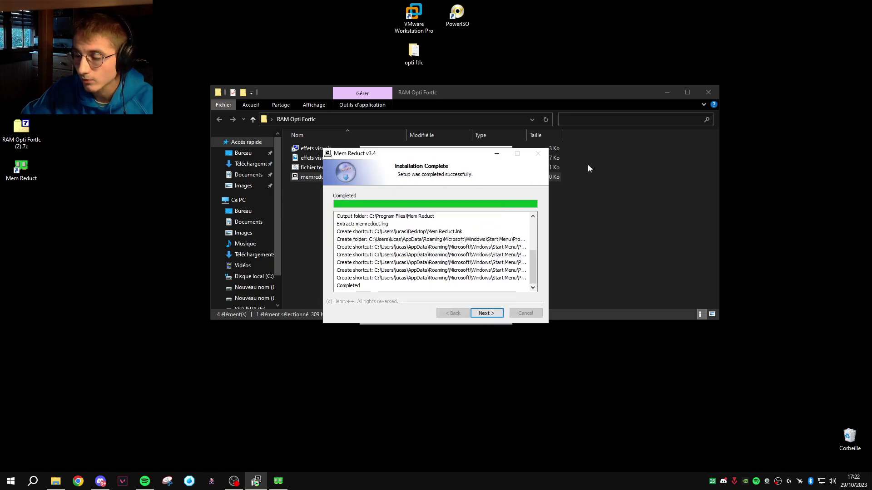
{"action": "left_click", "coordinate": [499, 314]}
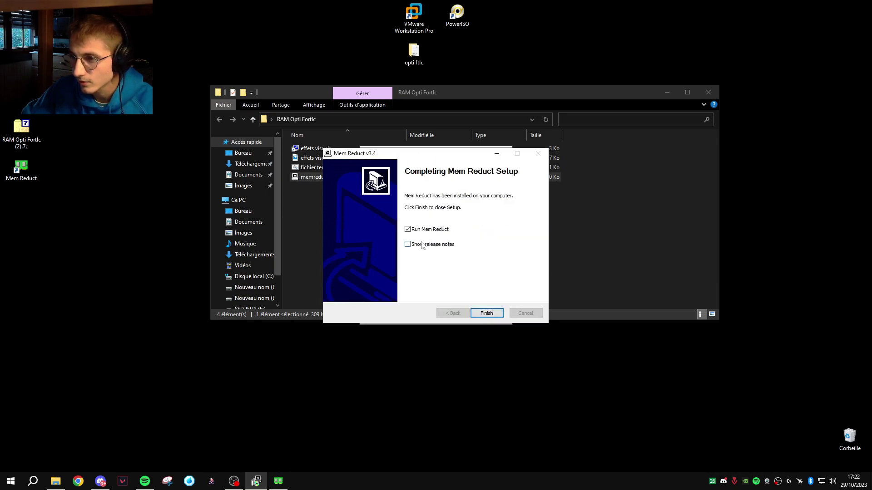
Launch Mem Reduct from setup, position its window, and close the RAM Opti Fortlc folder
{"action": "left_click", "coordinate": [488, 313]}
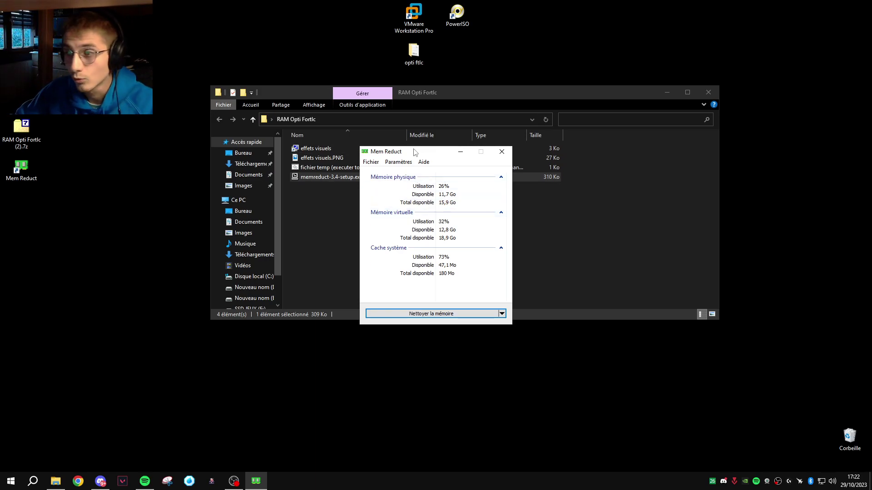
{"action": "left_click_drag", "start_coordinate": [406, 155], "coordinate": [597, 164]}
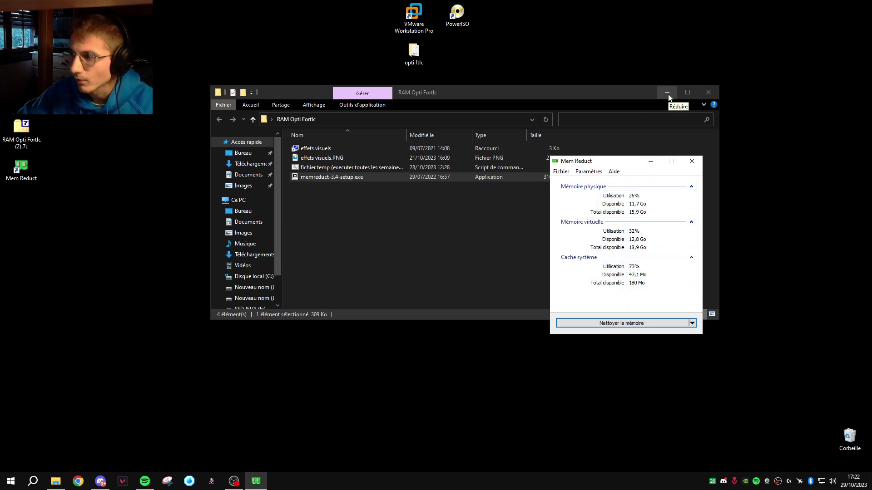
{"action": "left_click", "coordinate": [710, 92]}
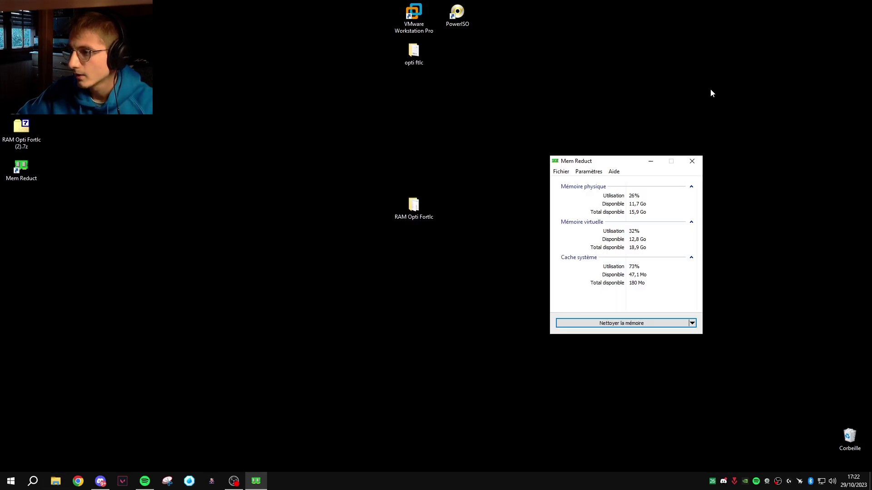
{"action": "left_click_drag", "start_coordinate": [597, 162], "coordinate": [650, 131]}
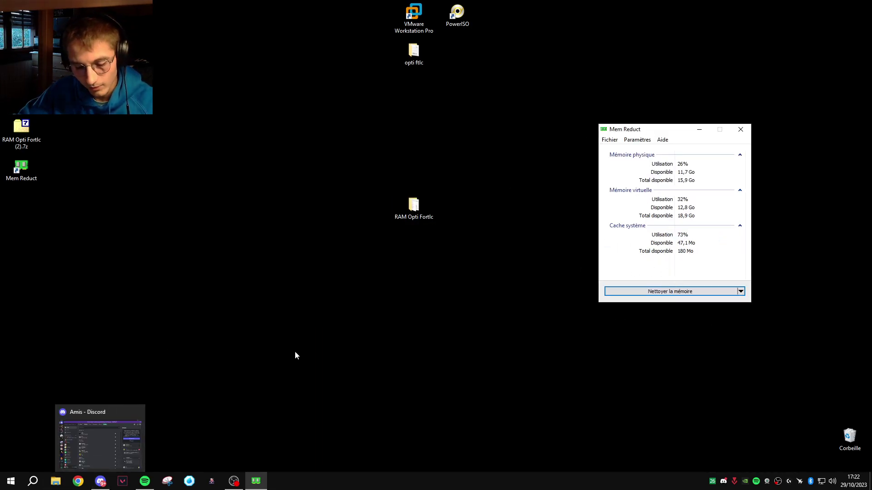
Show Task Manager's memory page (4,9 Go used, 10,9 Go available) beside Mem Reduct
{"action": "key", "text": "ctrl+shift+Escape"}
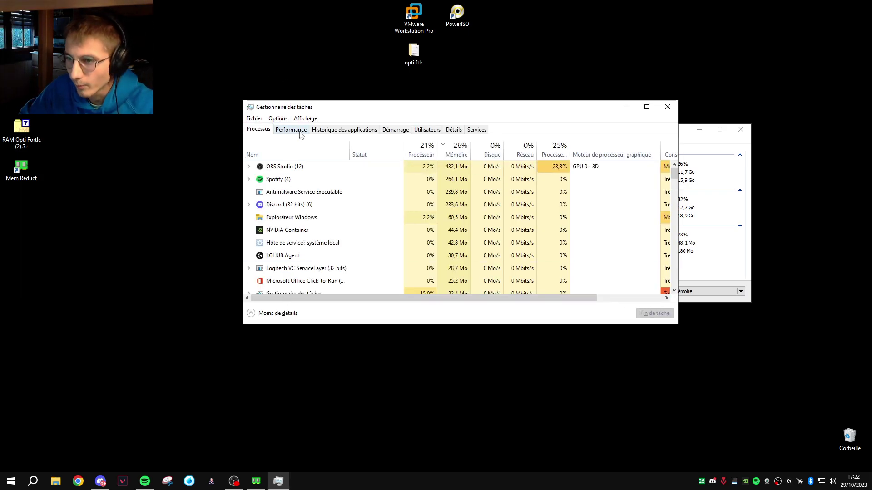
{"action": "left_click", "coordinate": [291, 129]}
{"action": "left_click_drag", "start_coordinate": [391, 111], "coordinate": [279, 133]}
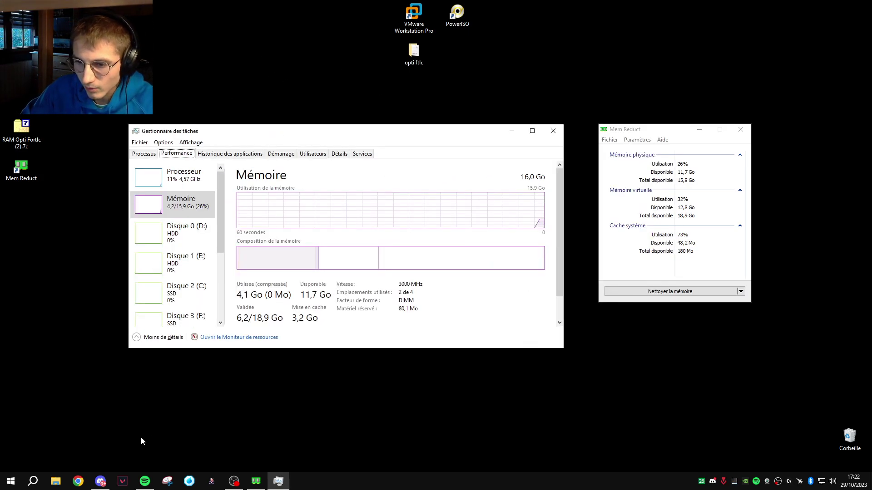
{"action": "left_click", "coordinate": [79, 485]}
{"action": "left_click", "coordinate": [663, 68]}
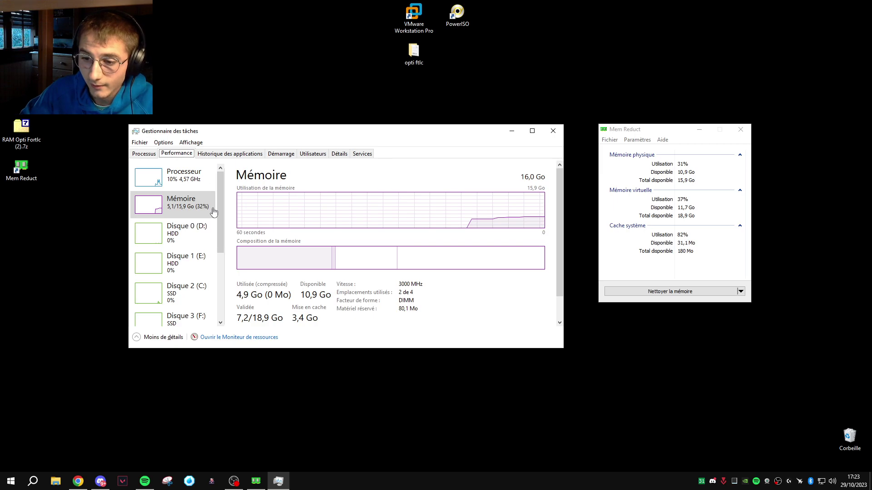
{"action": "mouse_move", "coordinate": [81, 486]}
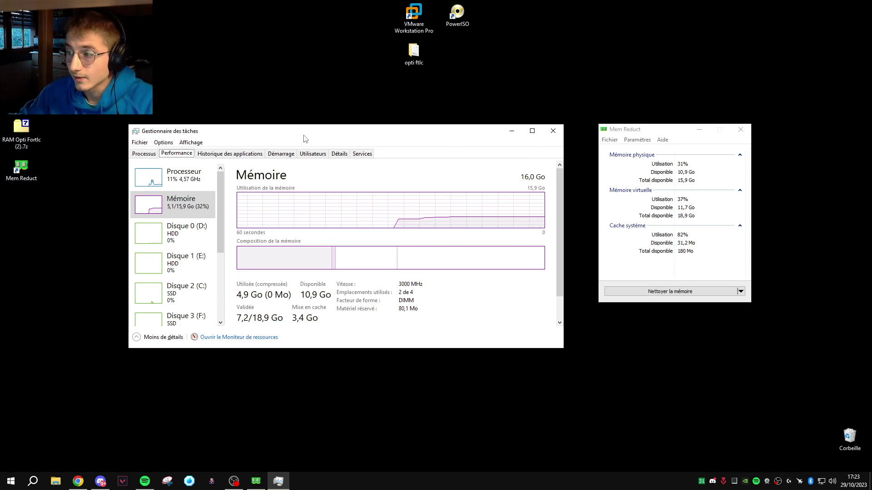
{"action": "left_click", "coordinate": [616, 131]}
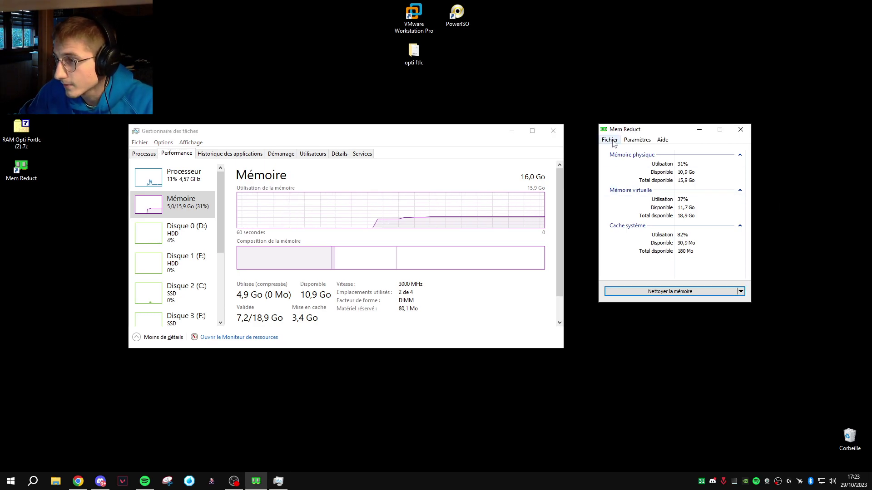
In Mem Reduct settings, enable always visible, start with Windows, start minimised and ignore UAC warning
{"action": "left_click", "coordinate": [610, 142]}
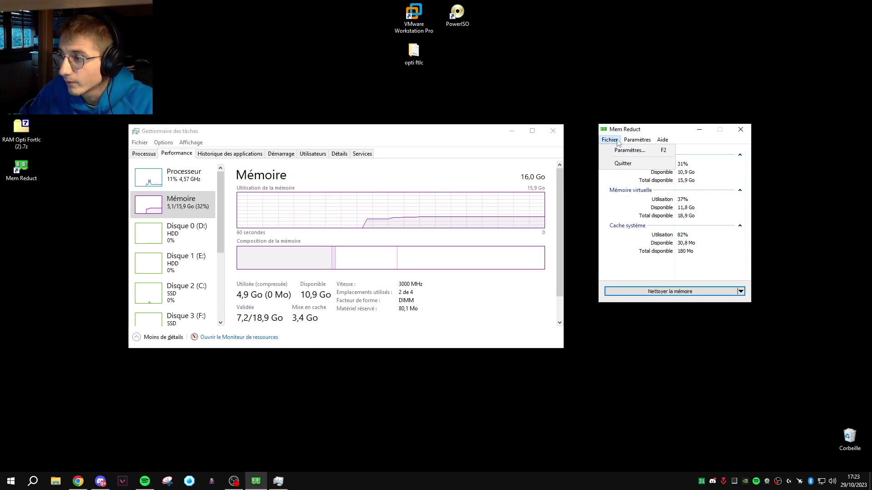
{"action": "left_click", "coordinate": [627, 152]}
{"action": "left_click_drag", "start_coordinate": [677, 136], "coordinate": [613, 131]}
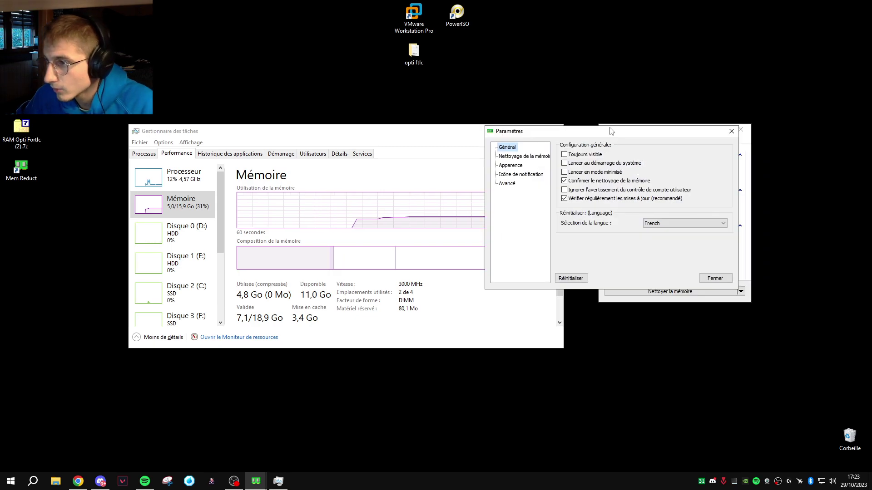
{"action": "left_click", "coordinate": [564, 172]}
{"action": "left_click", "coordinate": [564, 163]}
{"action": "left_click", "coordinate": [564, 155]}
{"action": "left_click", "coordinate": [564, 190]}
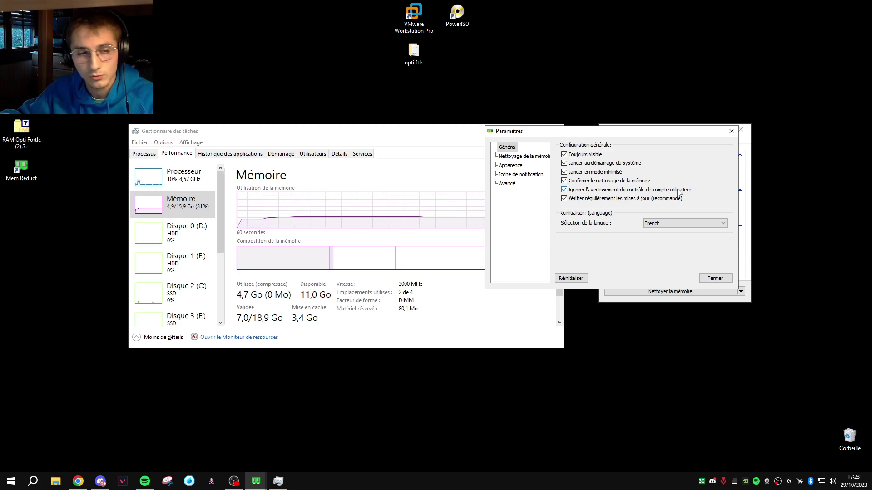
{"action": "left_click", "coordinate": [522, 157]}
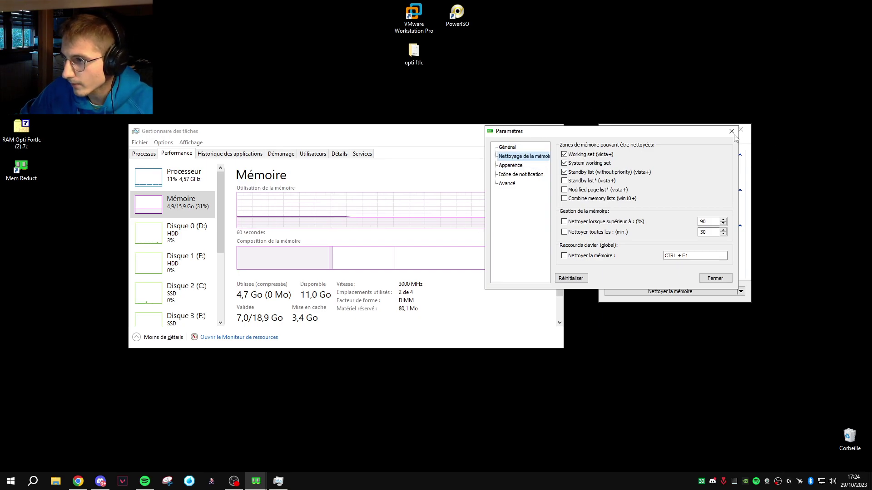
Enable Combine memory lists plus Standby list and Modified page list cleaning, raising the freeze warning
{"action": "left_click", "coordinate": [564, 202]}
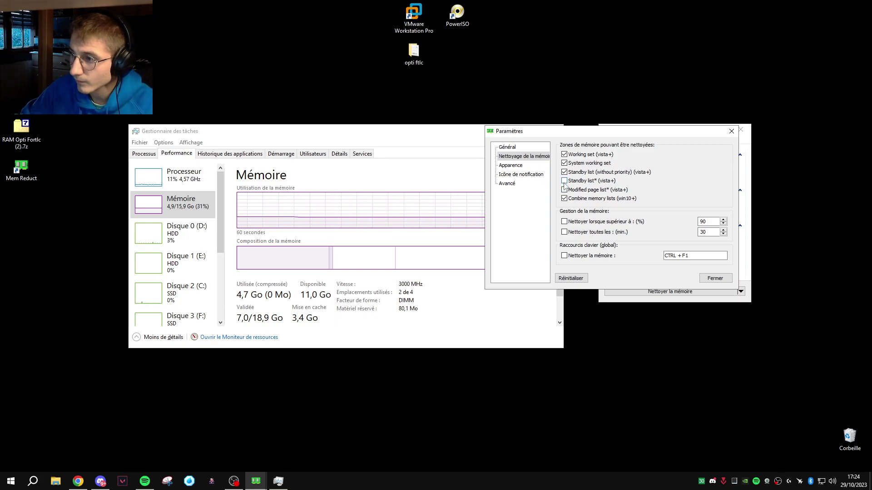
{"action": "left_click", "coordinate": [564, 184]}
{"action": "key", "text": "Escape"}
{"action": "left_click", "coordinate": [570, 191]}
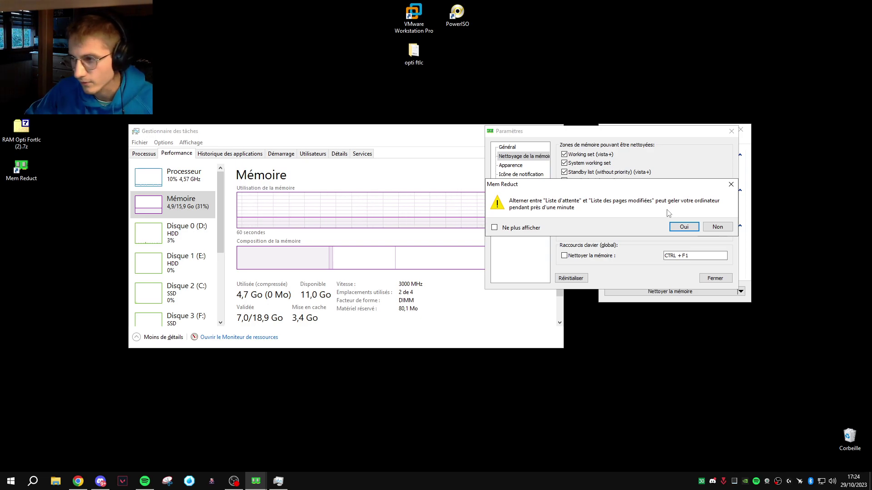
Accept the freeze warning and enable automatic cleaning every 30 minutes (Nettoyer toutes les 30 min.)
{"action": "left_click", "coordinate": [682, 226]}
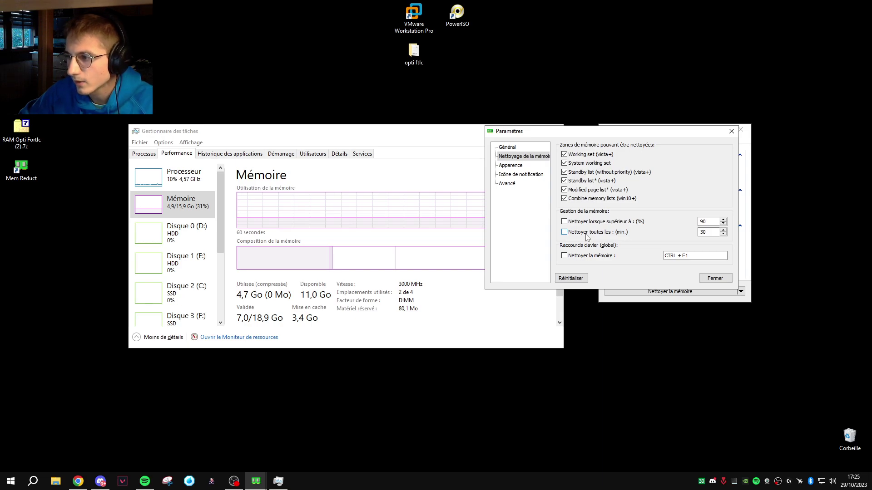
{"action": "left_click", "coordinate": [566, 233]}
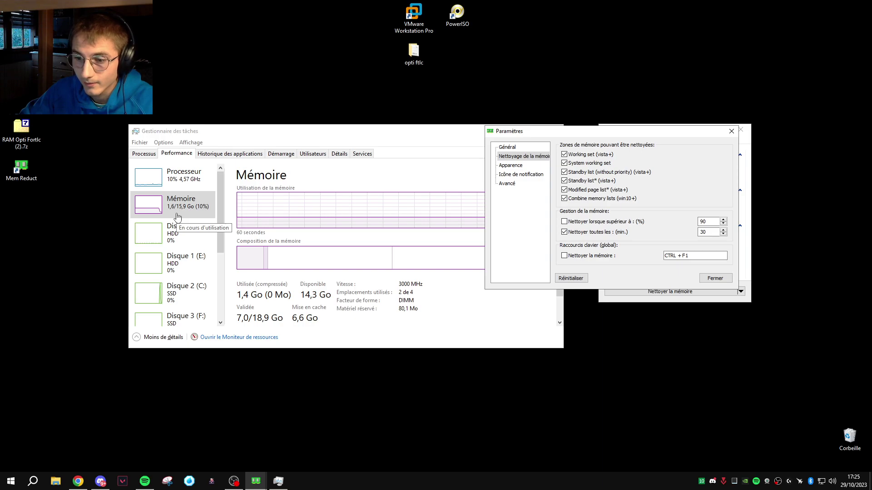
{"action": "mouse_move", "coordinate": [145, 480]}
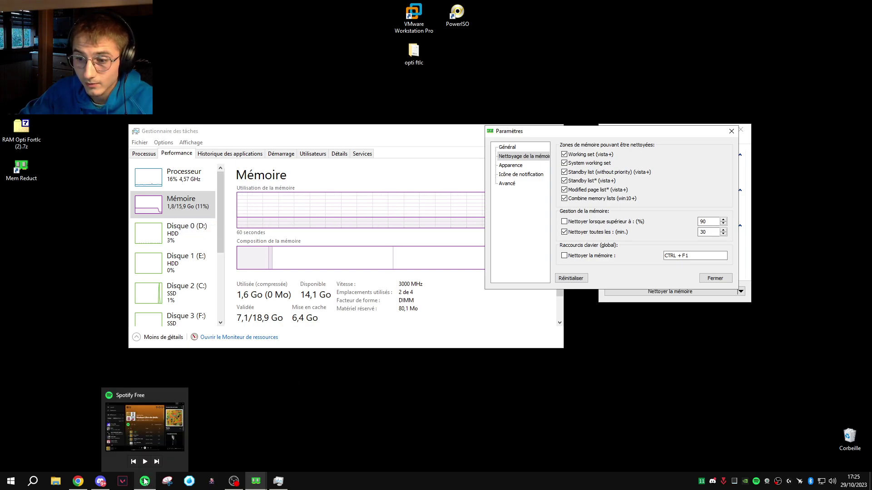
{"action": "mouse_move", "coordinate": [76, 485]}
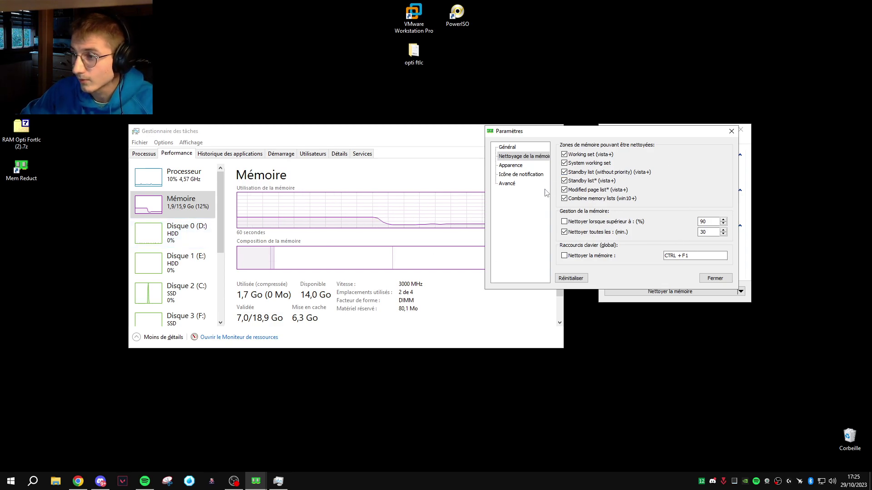
Under Avancé, allow standby and modified list cleanup on autoreduct, then close the settings
{"action": "left_click", "coordinate": [506, 184]}
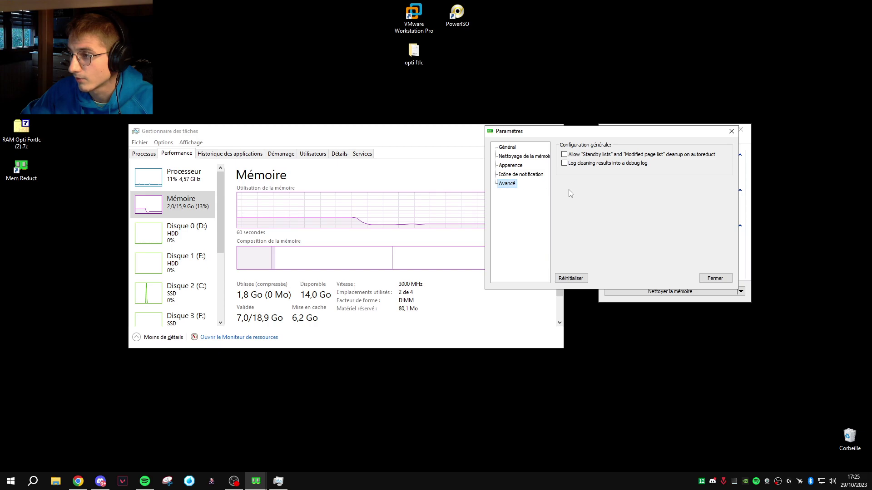
{"action": "left_click", "coordinate": [565, 155]}
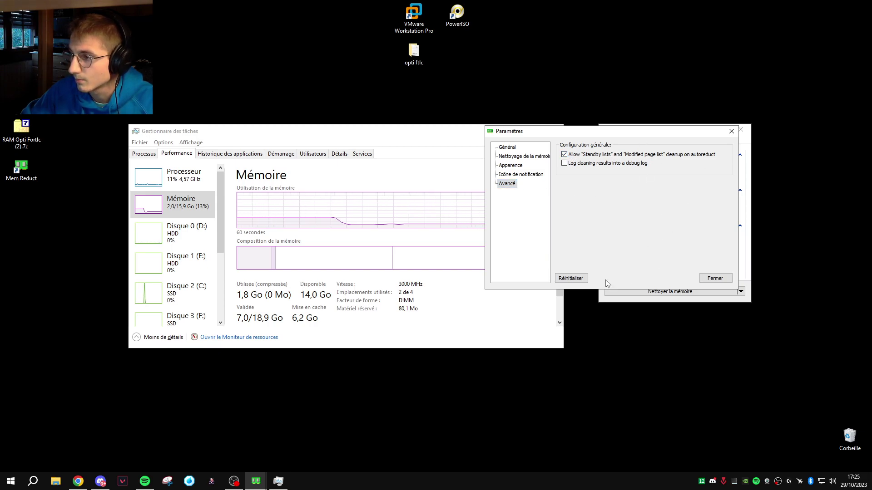
{"action": "left_click", "coordinate": [719, 278]}
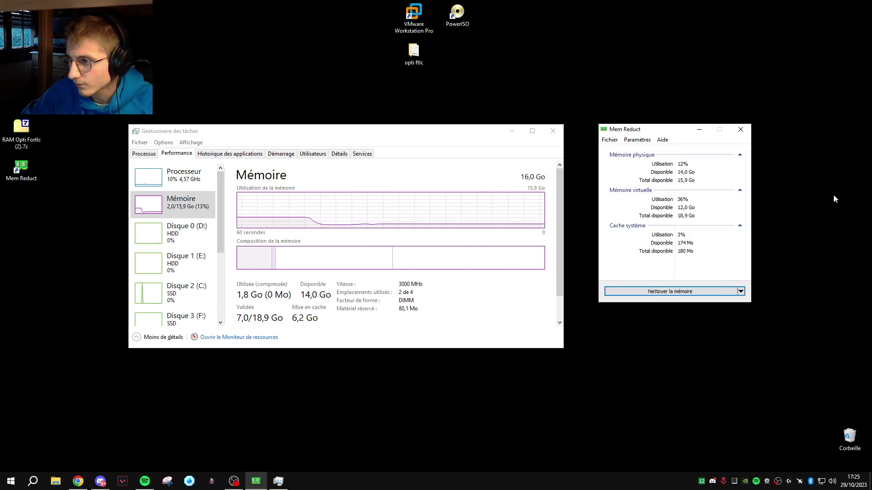
Clean the memory now, turning off future cleaning confirmations (Ne plus afficher)
{"action": "left_click", "coordinate": [686, 294]}
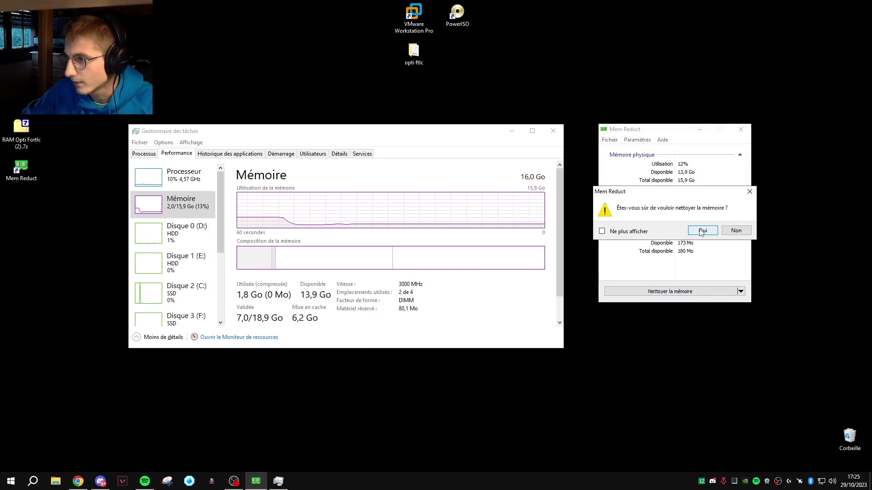
{"action": "left_click", "coordinate": [602, 231]}
{"action": "left_click", "coordinate": [688, 230]}
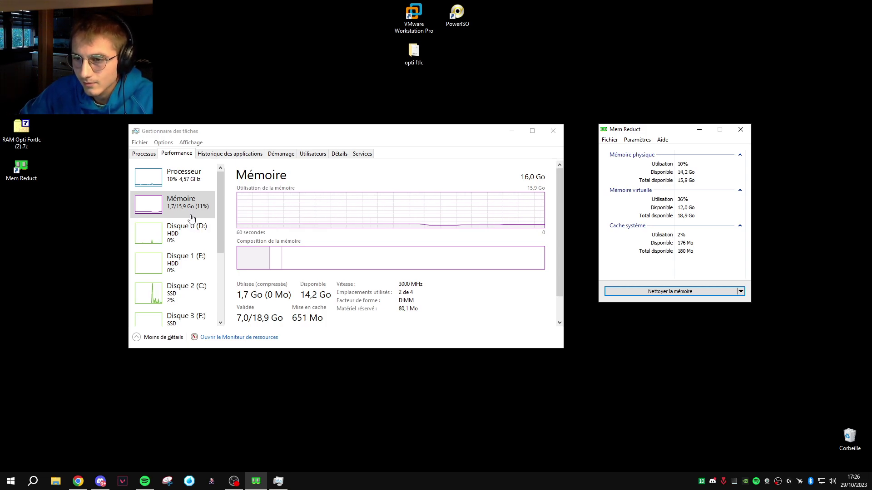
Review the running processes on Task Manager's Processus tab
{"action": "scroll", "coordinate": [190, 221], "scroll_direction": "down", "scroll_amount": 2}
{"action": "scroll", "coordinate": [191, 224], "scroll_direction": "down", "scroll_amount": 1}
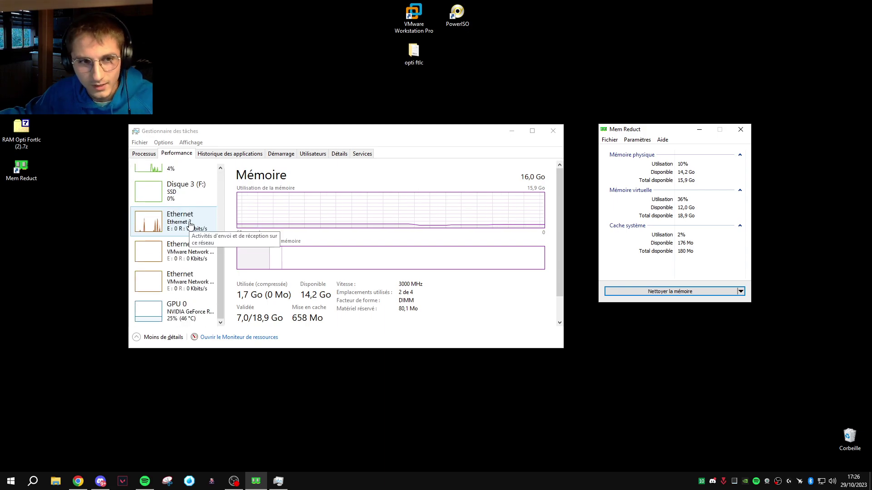
{"action": "scroll", "coordinate": [190, 226], "scroll_direction": "up", "scroll_amount": 3}
{"action": "scroll", "coordinate": [190, 225], "scroll_direction": "up", "scroll_amount": 2}
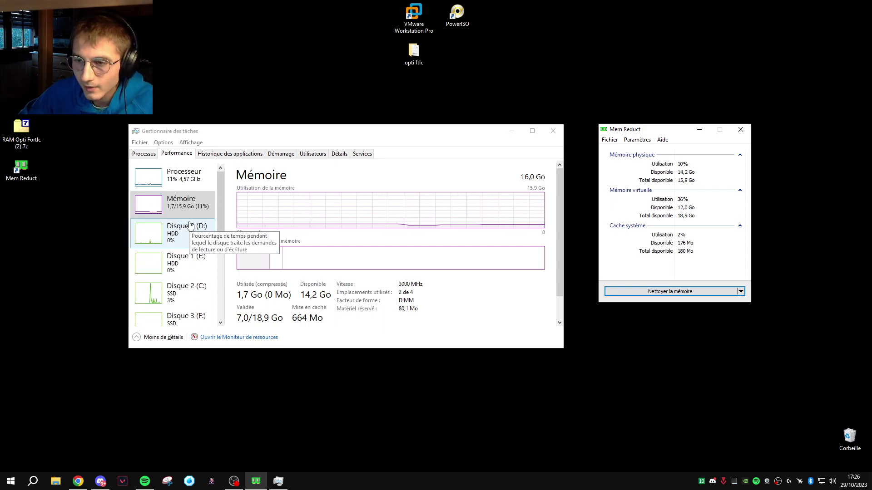
{"action": "left_click", "coordinate": [144, 154]}
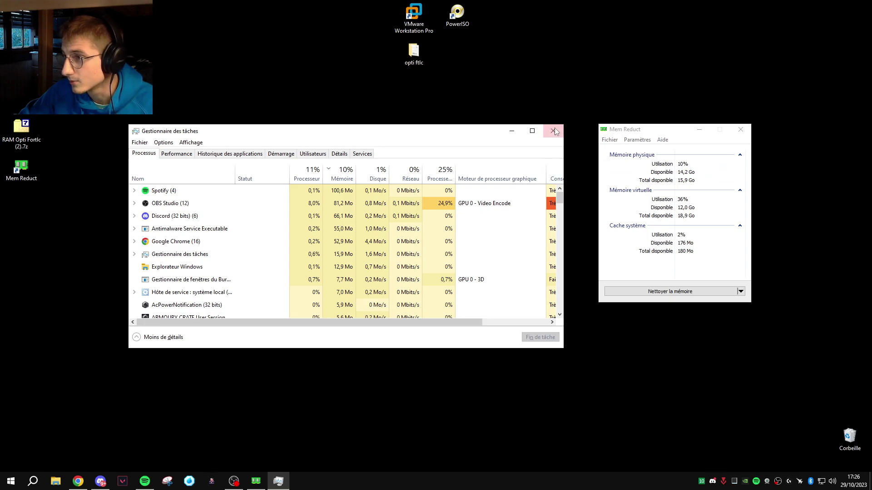
Close the Mem Reduct main window and then Task Manager
{"action": "left_click", "coordinate": [690, 130]}
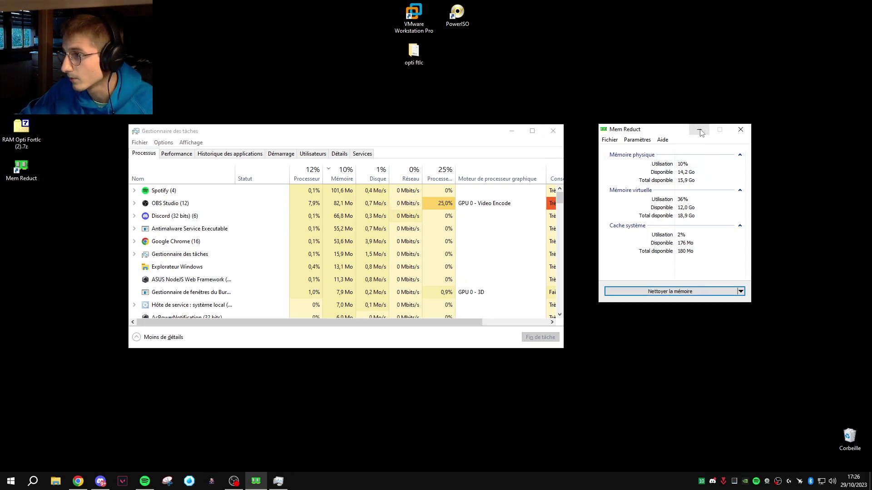
{"action": "left_click", "coordinate": [741, 130]}
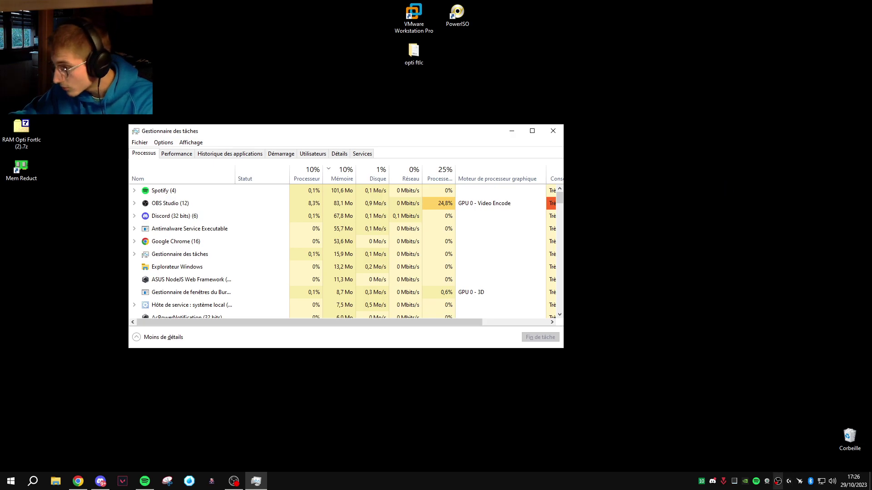
{"action": "mouse_move", "coordinate": [702, 483]}
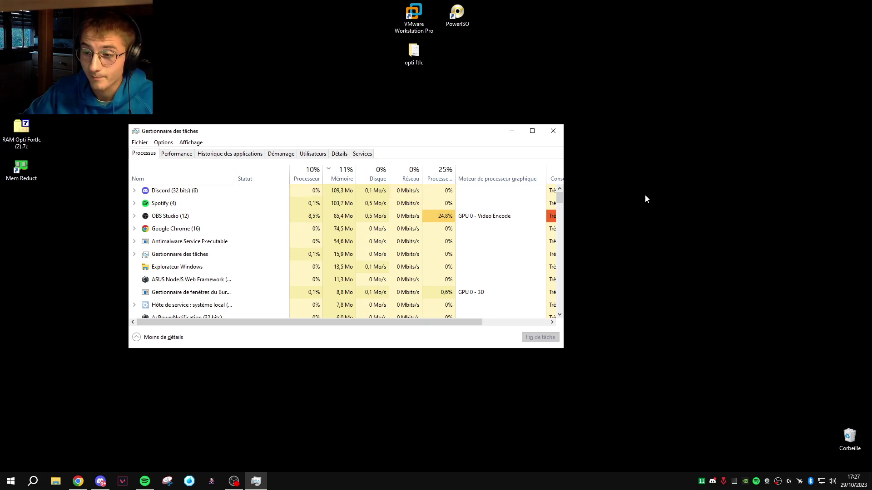
{"action": "left_click", "coordinate": [553, 130]}
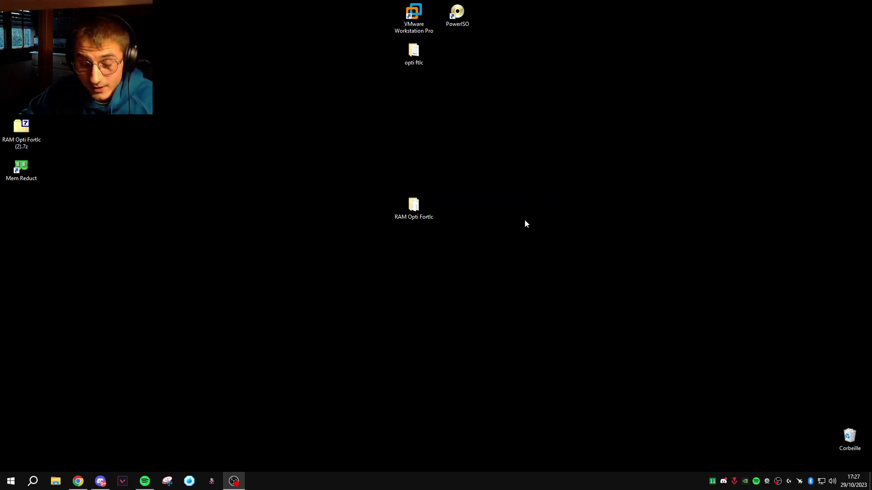